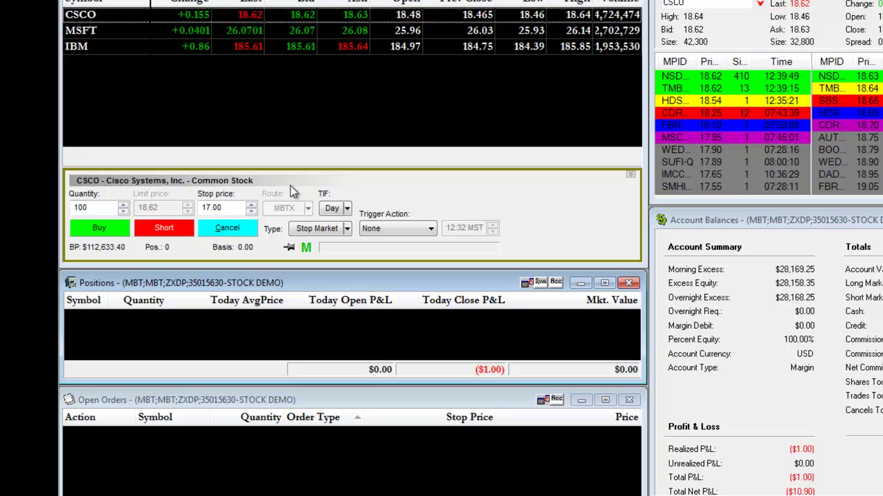
Step: Switch the CSCO ticket to Stop Limit with a 19.00 stop price and 19.10 limit price
{"action": "left_click", "coordinate": [101, 206]}
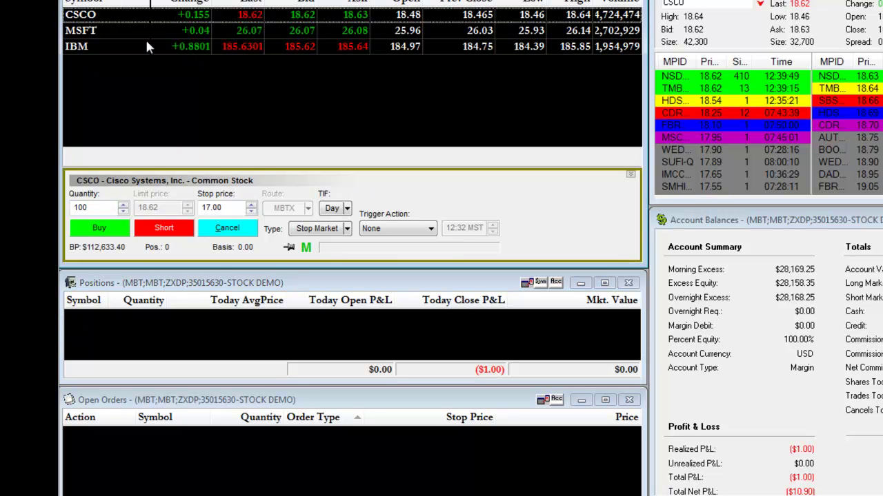
{"action": "left_click", "coordinate": [346, 229]}
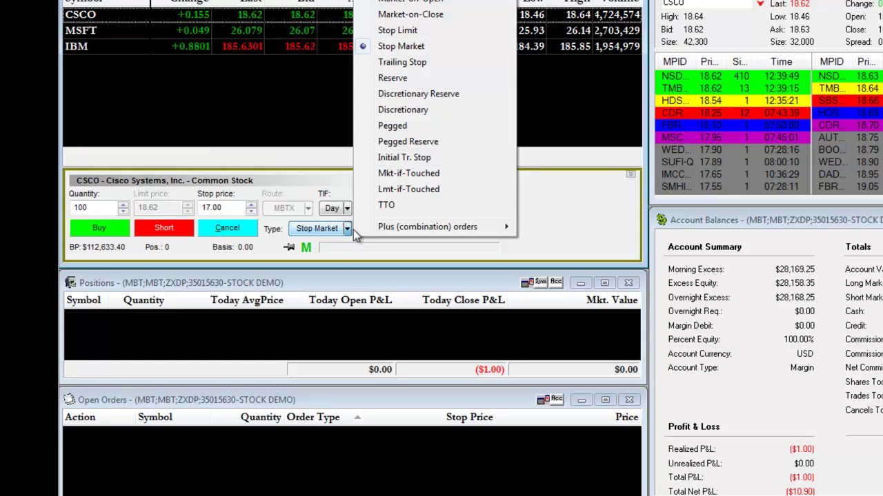
{"action": "left_click", "coordinate": [407, 30]}
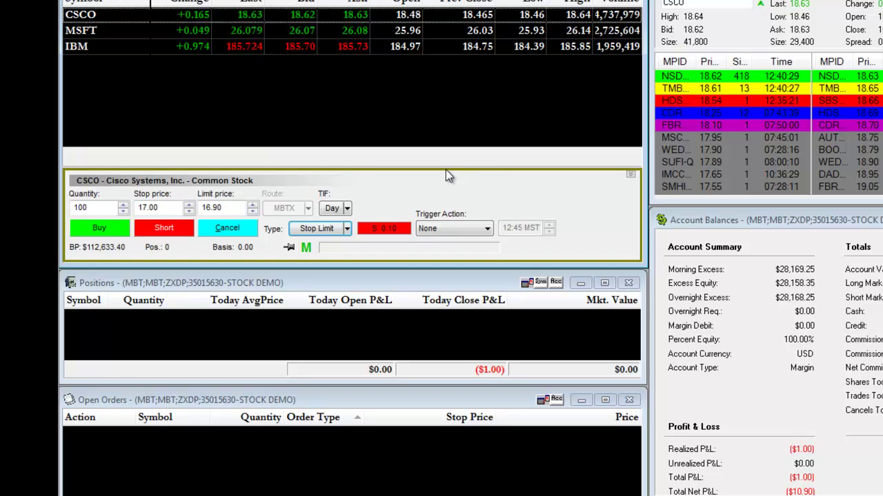
{"action": "double_click", "coordinate": [157, 207]}
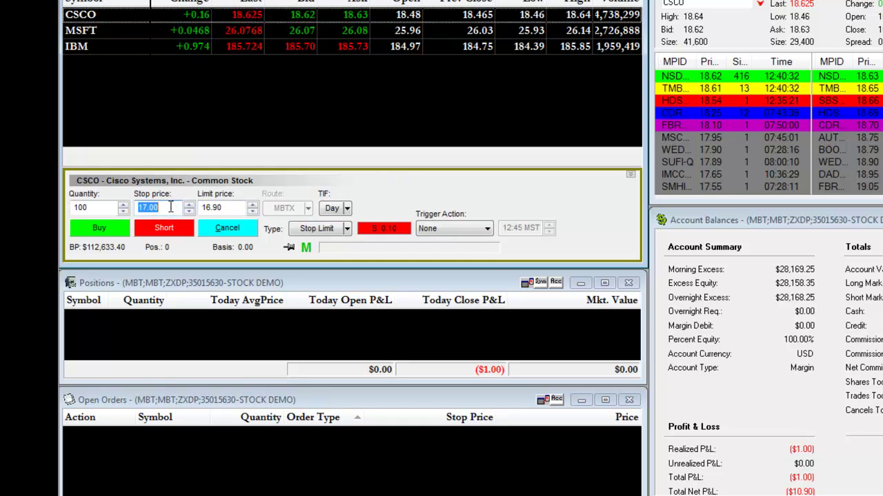
{"action": "type", "text": "19.00"}
{"action": "double_click", "coordinate": [219, 206]}
{"action": "left_click", "coordinate": [233, 209]}
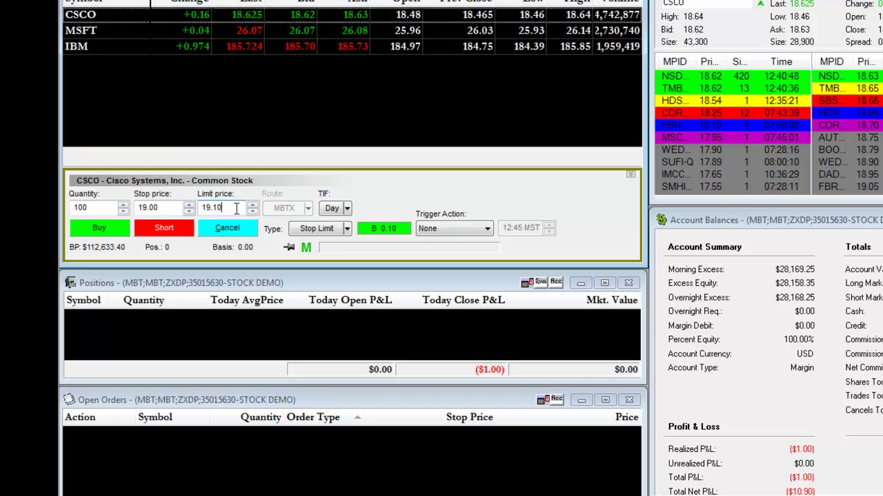
{"action": "right_click", "coordinate": [492, 204]}
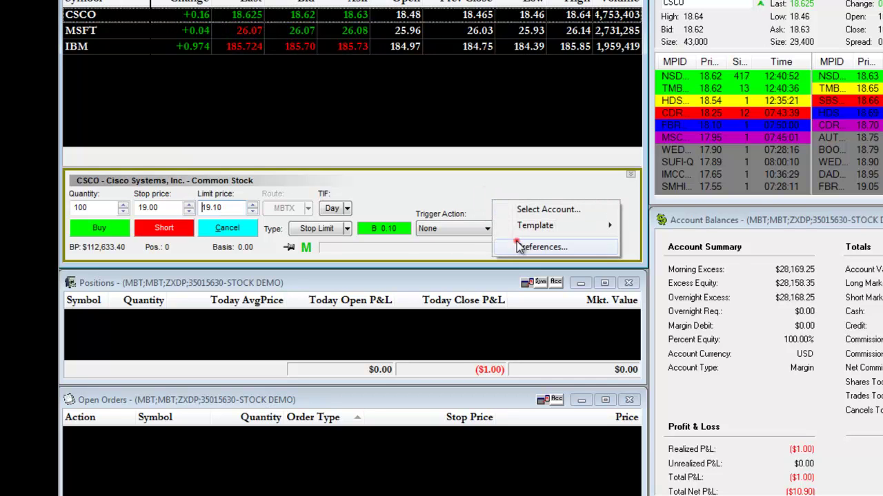
{"action": "left_click", "coordinate": [516, 245]}
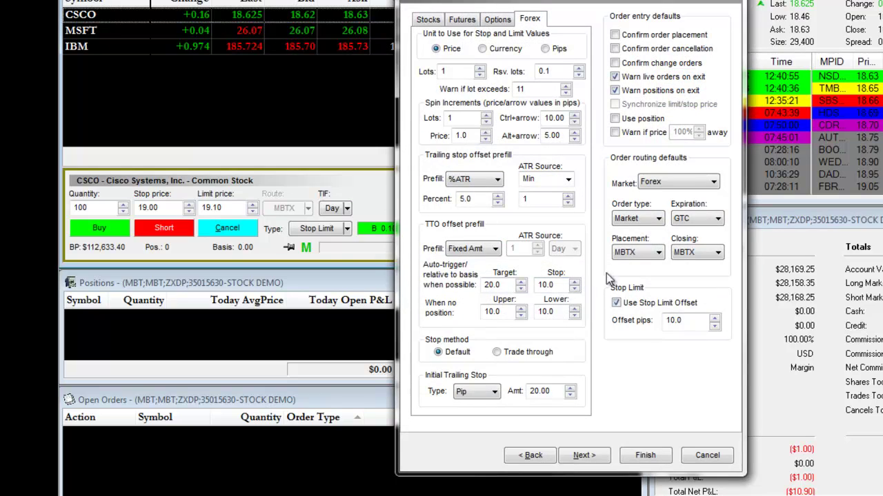
{"action": "left_click", "coordinate": [428, 19]}
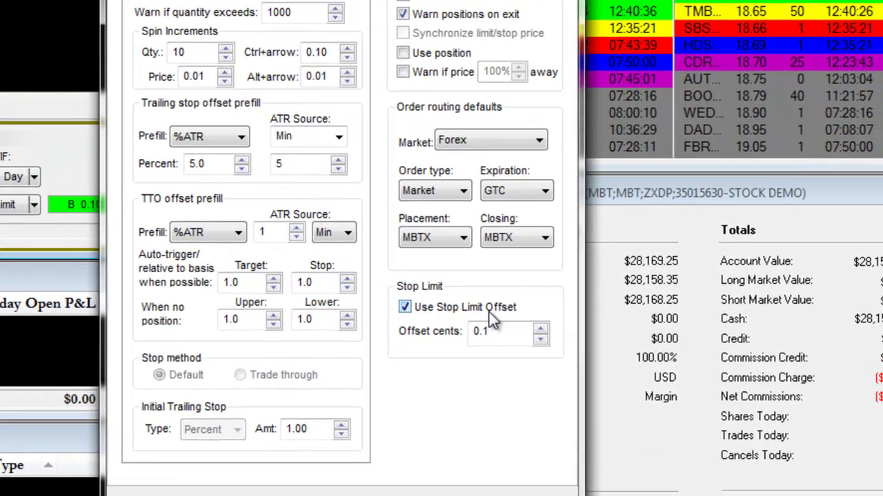
{"action": "left_click", "coordinate": [488, 332]}
{"action": "double_click", "coordinate": [488, 332]}
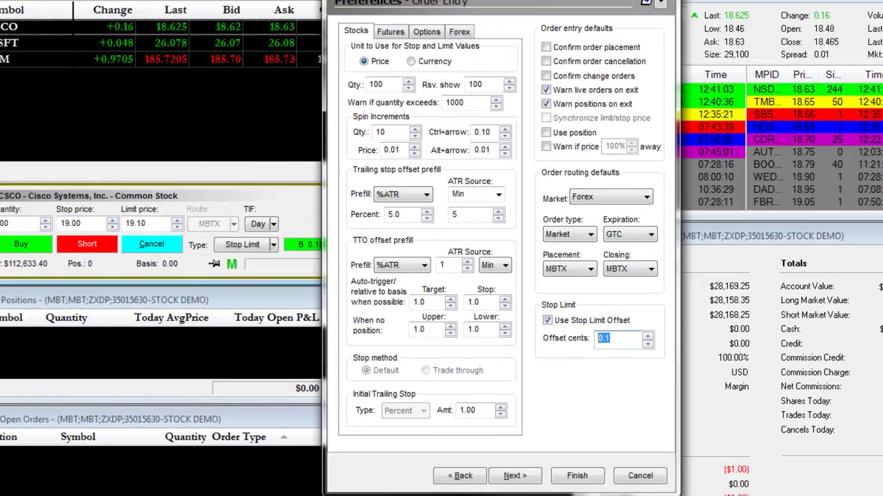
{"action": "key", "text": "Return"}
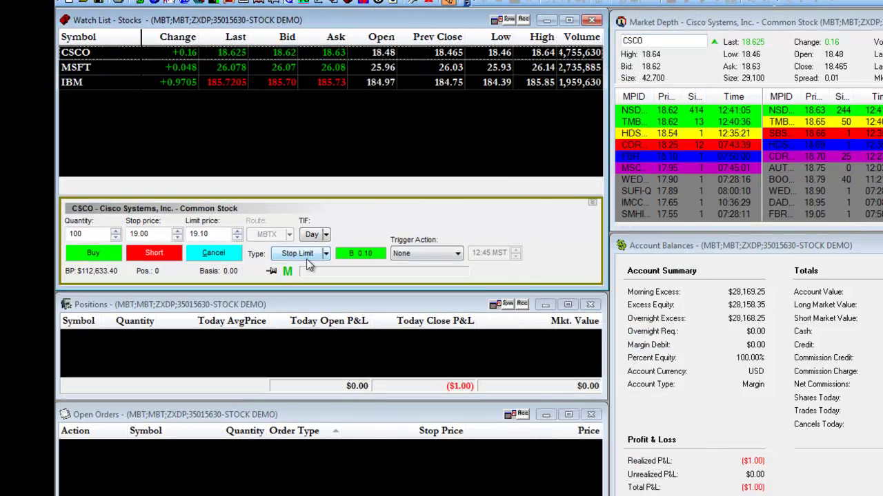
Step: Confirm the 19.00 stop and 19.10 limit, then send the 100-share CSCO buy order
{"action": "double_click", "coordinate": [158, 235]}
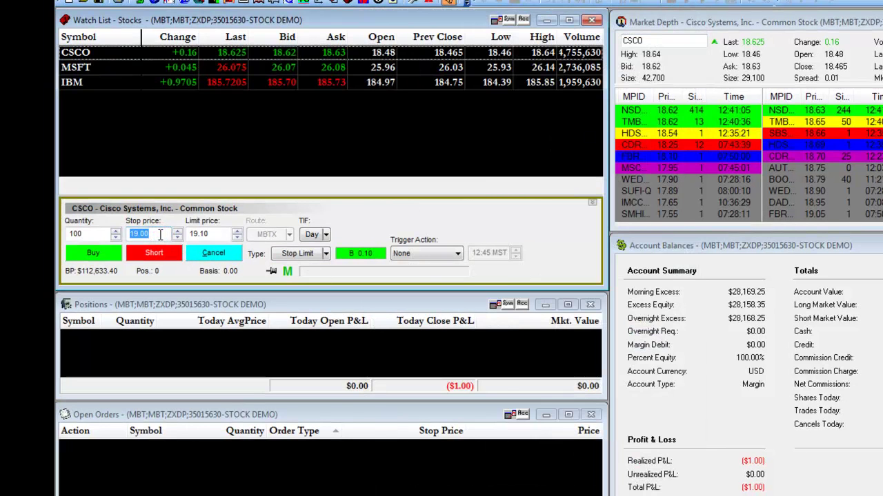
{"action": "double_click", "coordinate": [212, 235]}
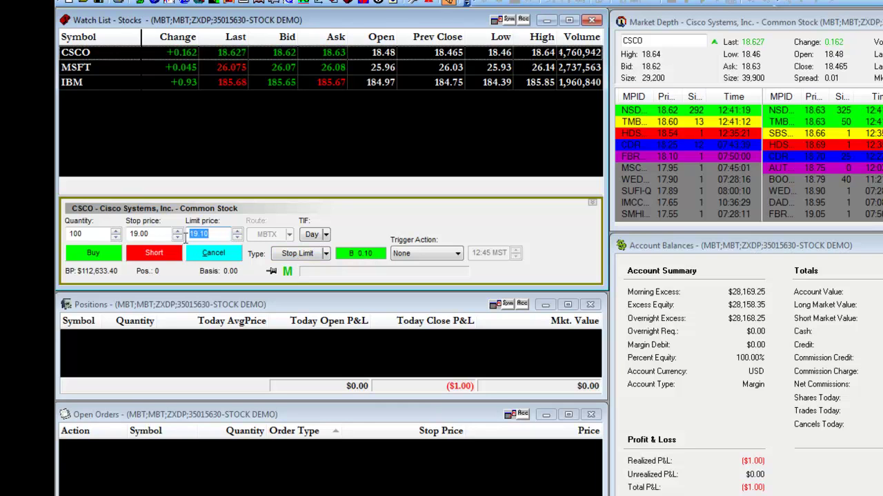
{"action": "left_click", "coordinate": [218, 234]}
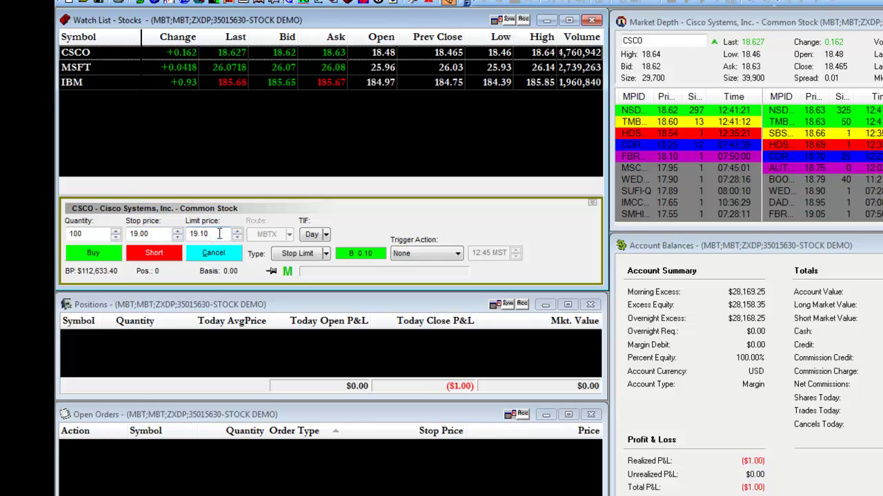
{"action": "left_click", "coordinate": [102, 256]}
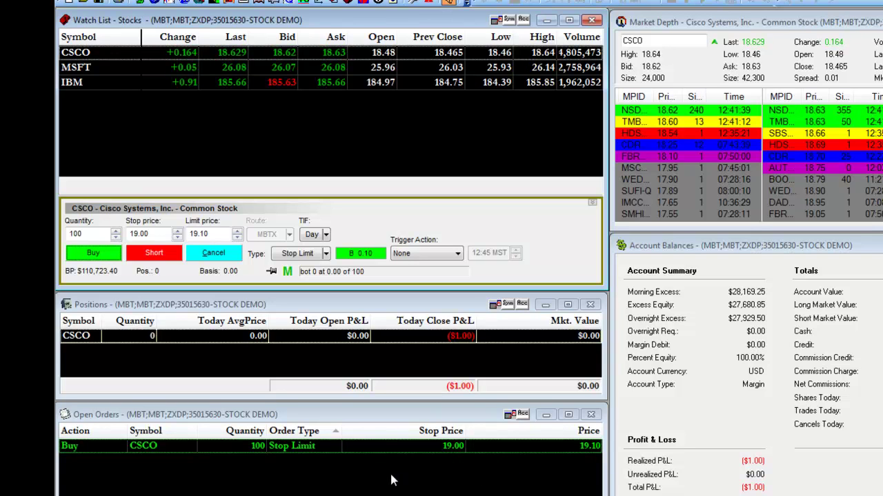
Step: Open the Change Order dialog for the pending CSCO order, then dismiss it
{"action": "right_click", "coordinate": [318, 445]}
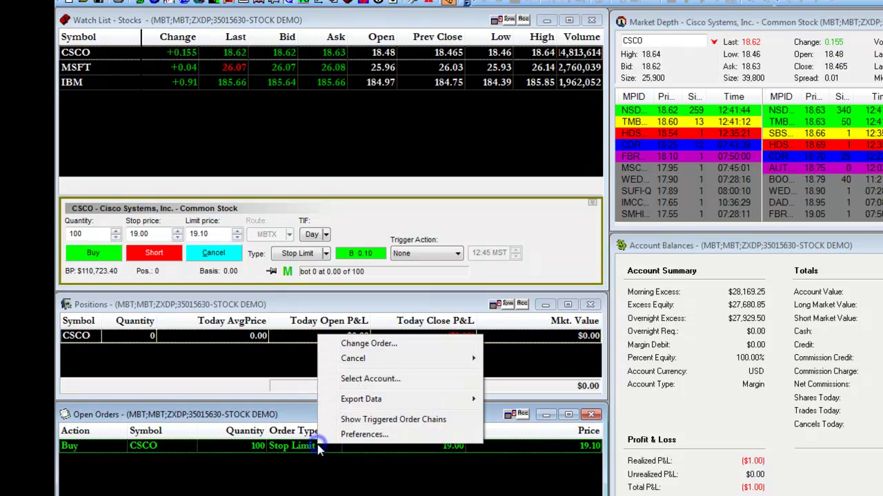
{"action": "left_click", "coordinate": [378, 344]}
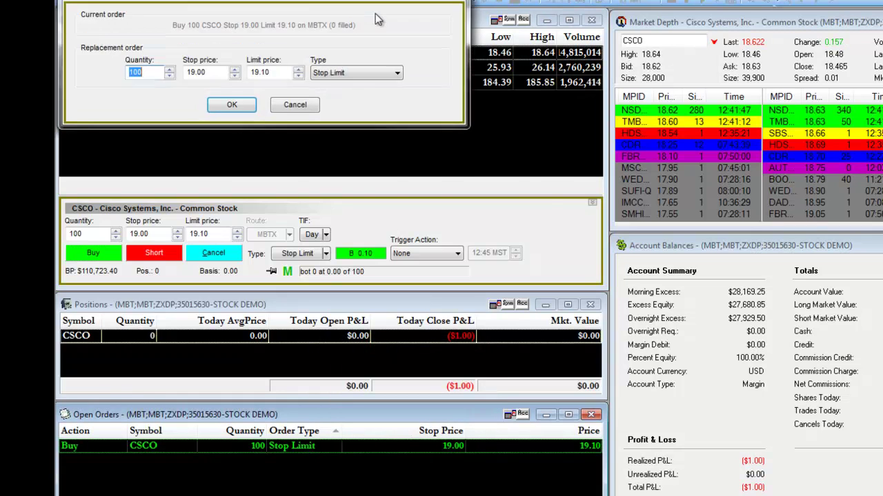
{"action": "left_click_drag", "start_coordinate": [375, 13], "coordinate": [483, 153]}
{"action": "left_click", "coordinate": [552, 115]}
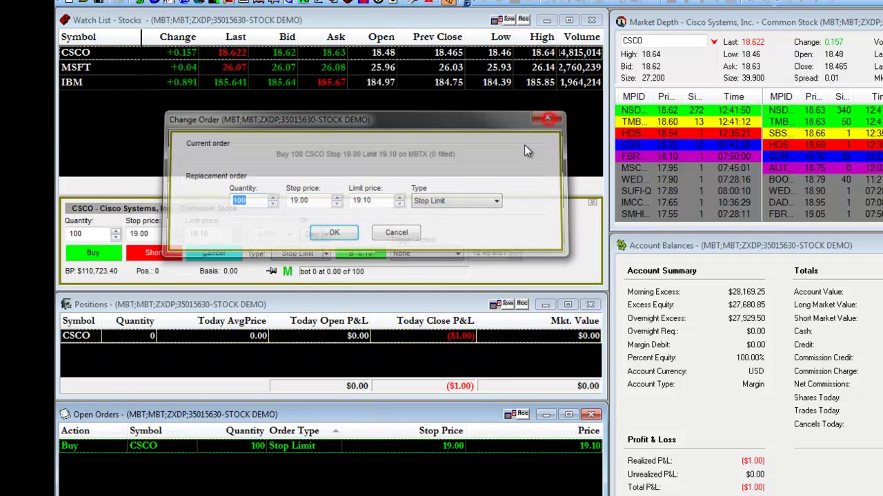
Step: Cancel the Buy 100 CSCO Stop 19.00 Limit 19.10 order
{"action": "right_click", "coordinate": [372, 450]}
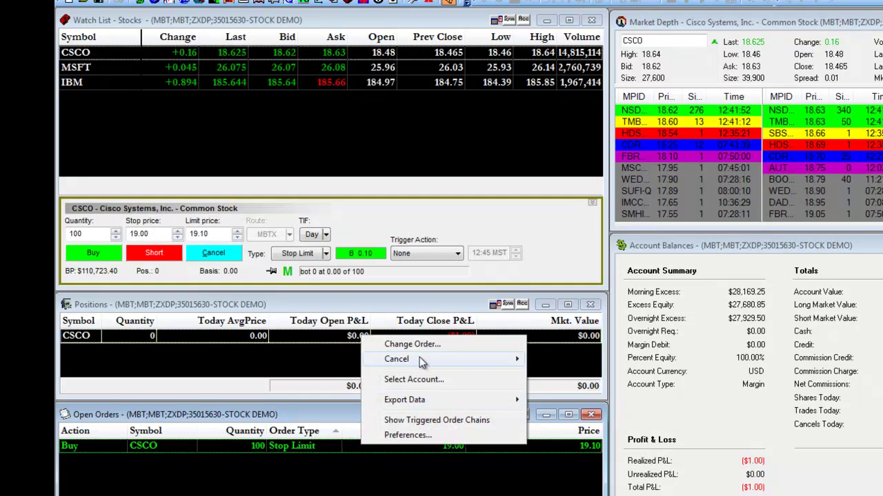
{"action": "mouse_move", "coordinate": [420, 360]}
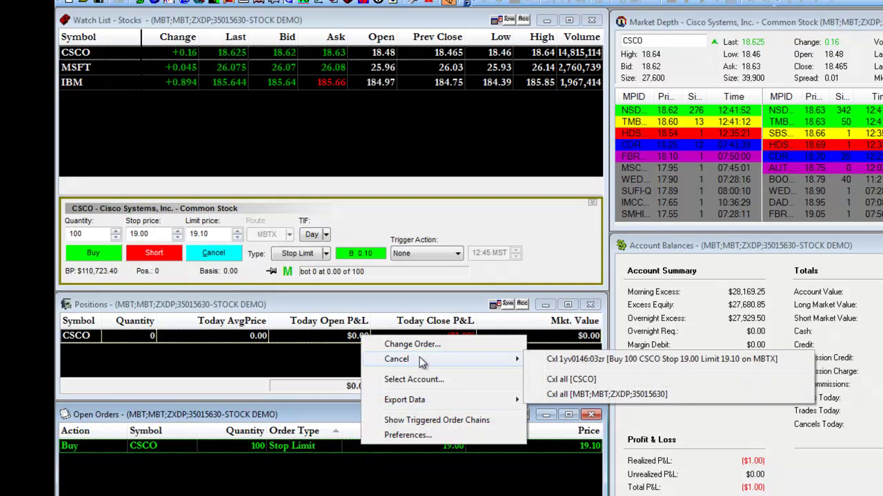
{"action": "left_click", "coordinate": [576, 359]}
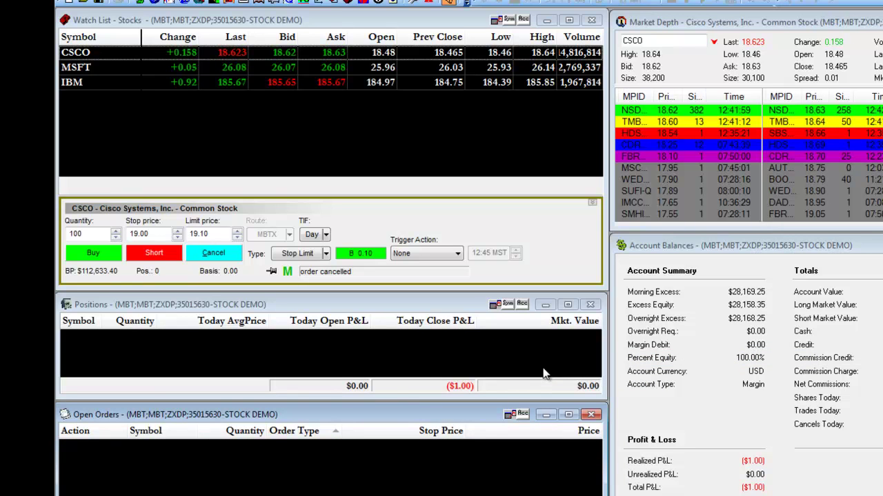
Step: Set the CSCO stop price to 16.00 with a 15.90 limit and submit it as a Short order
{"action": "left_click", "coordinate": [158, 234]}
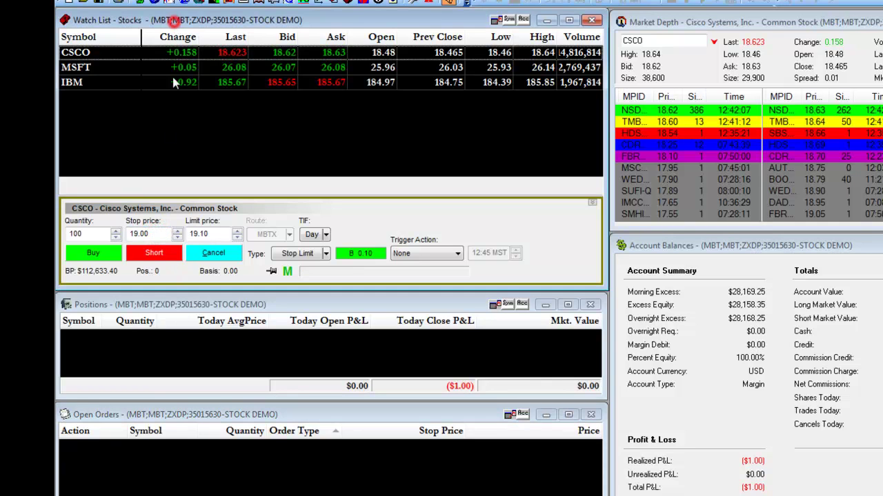
{"action": "double_click", "coordinate": [157, 233]}
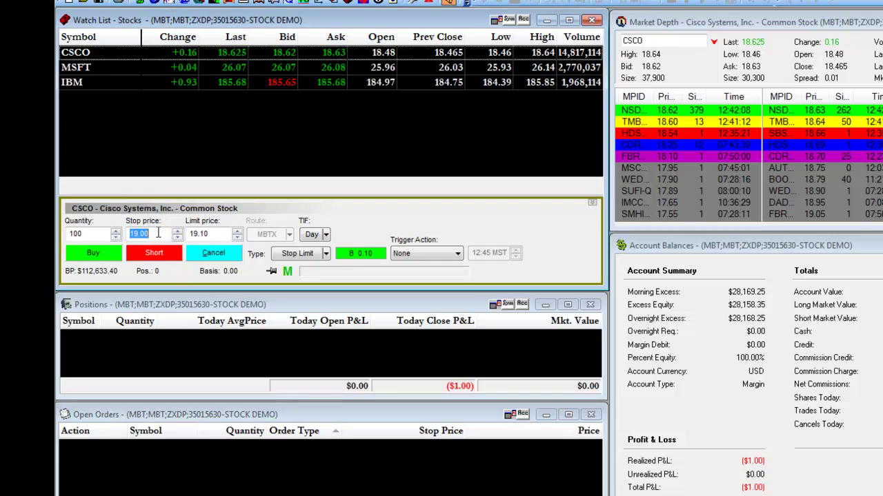
{"action": "type", "text": "16.00"}
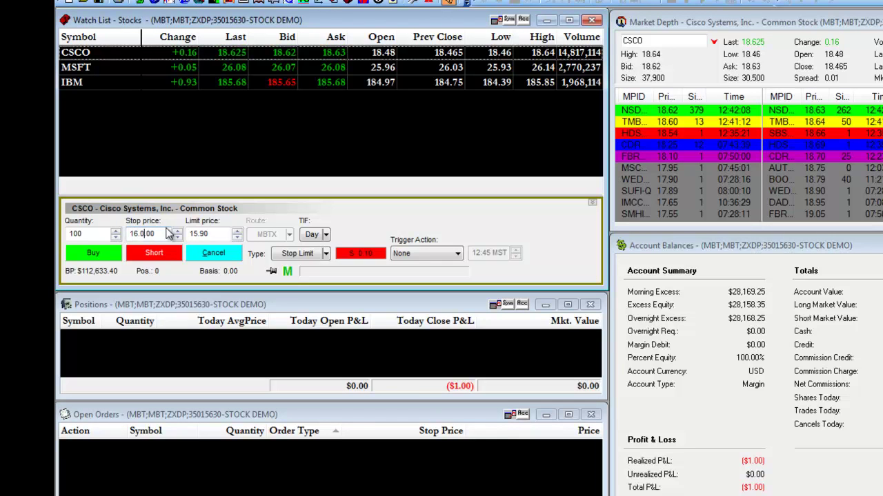
{"action": "left_click", "coordinate": [166, 233]}
{"action": "key", "text": "BackSpace"}
{"action": "key", "text": "BackSpace"}
{"action": "key", "text": "BackSpace"}
{"action": "left_click", "coordinate": [218, 234]}
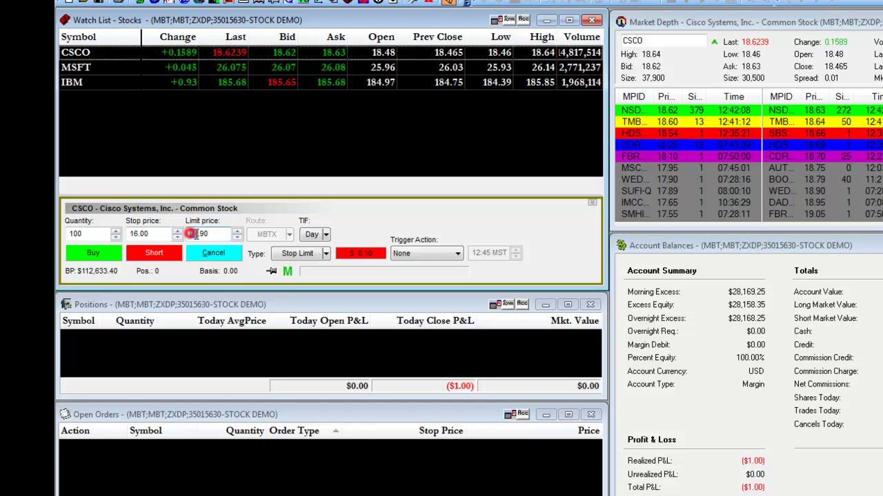
{"action": "left_click", "coordinate": [215, 234]}
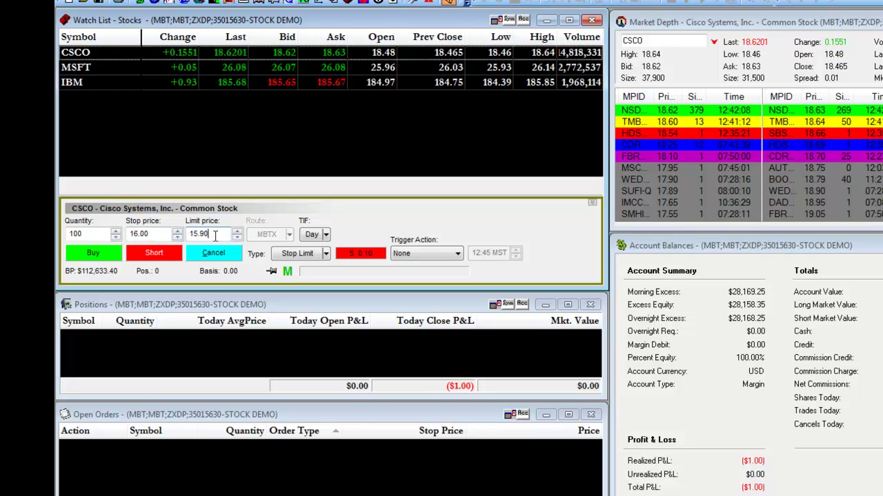
{"action": "left_click", "coordinate": [154, 253]}
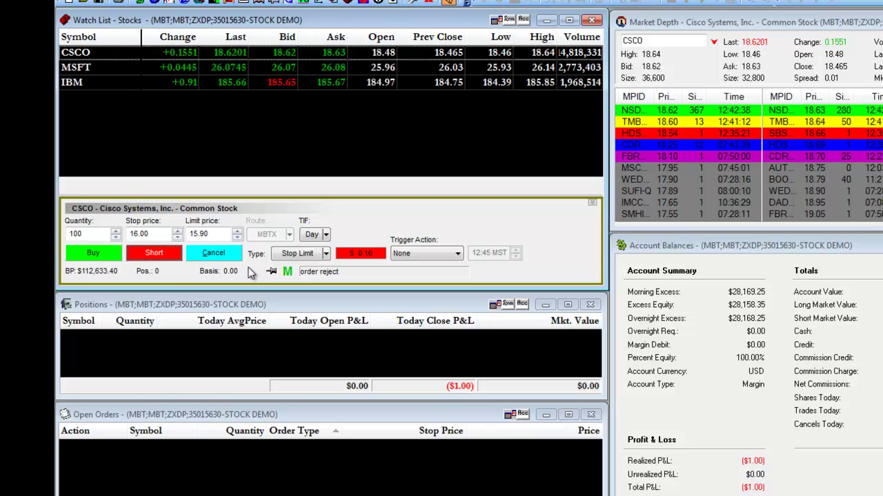
Step: Buy 100 CSCO shares with a Market order
{"action": "left_click", "coordinate": [326, 254]}
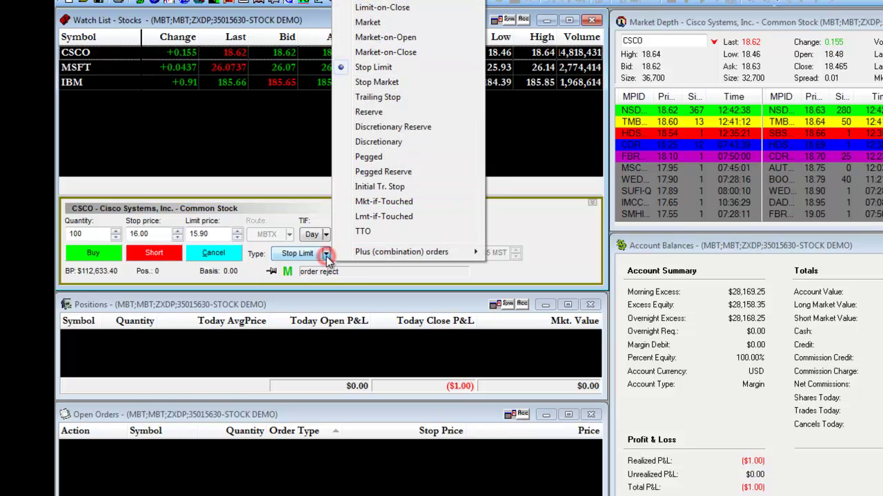
{"action": "left_click", "coordinate": [372, 22]}
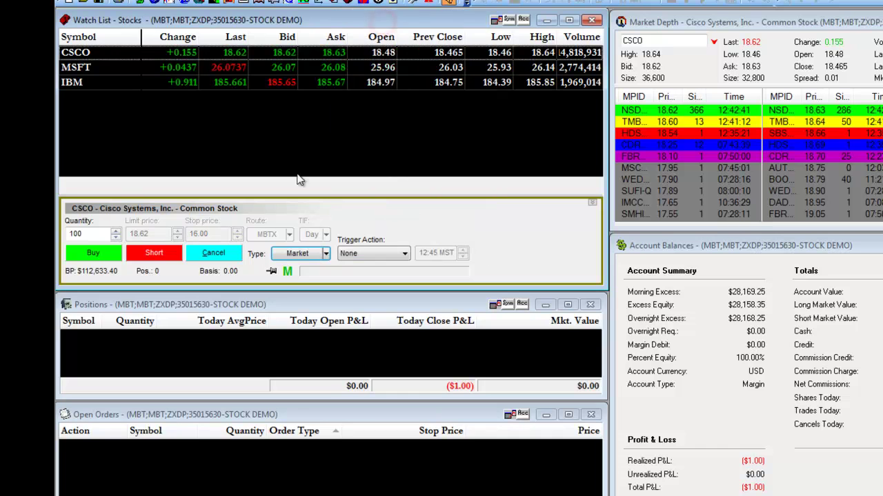
{"action": "left_click", "coordinate": [105, 255]}
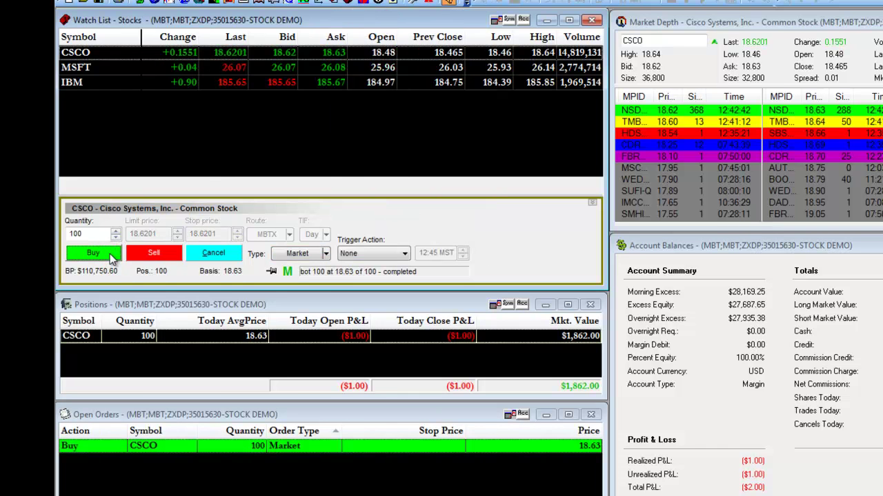
Step: Submit a Sell Stop Limit order for CSCO at 17.00 stop, 16.90 limit
{"action": "left_click", "coordinate": [326, 254]}
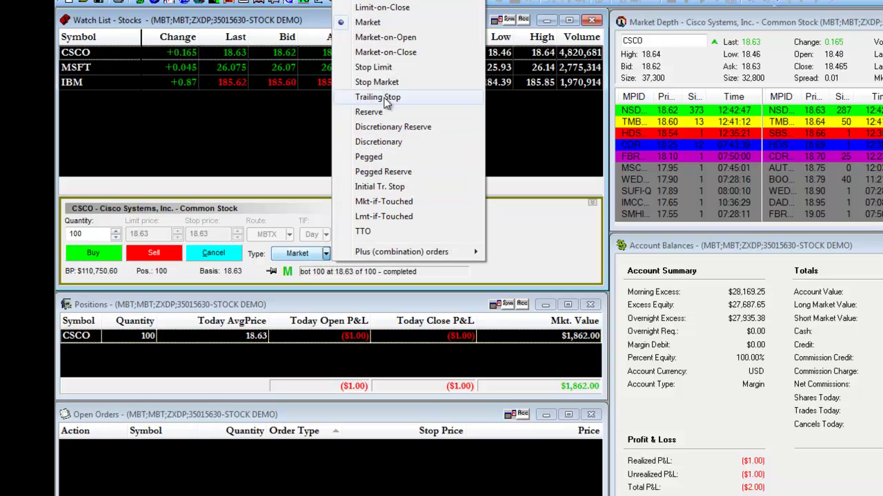
{"action": "left_click", "coordinate": [383, 66]}
{"action": "double_click", "coordinate": [155, 236]}
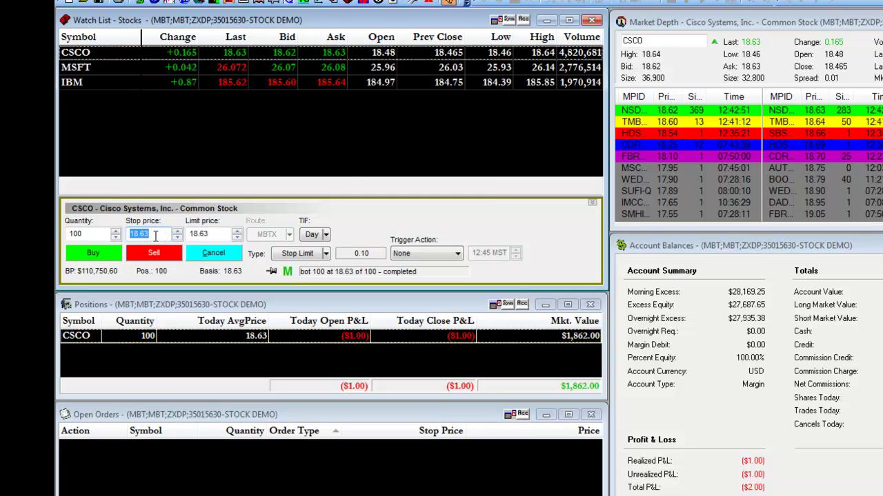
{"action": "type", "text": "17.00"}
{"action": "double_click", "coordinate": [214, 234]}
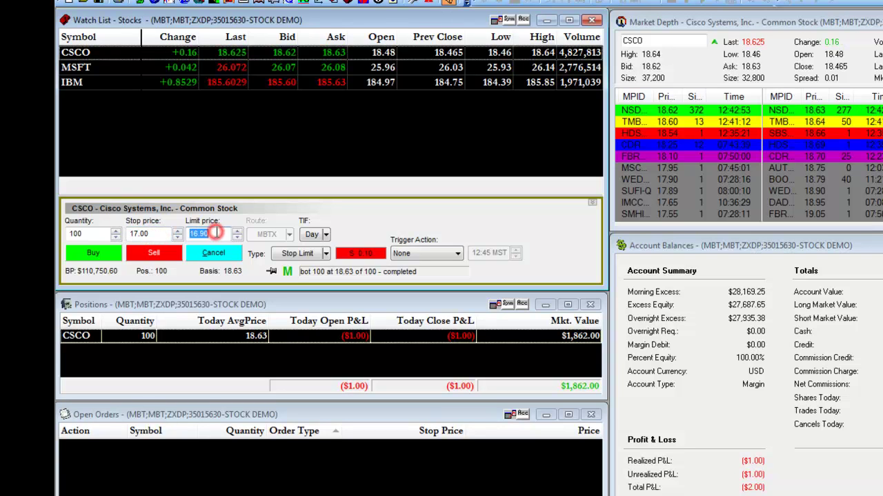
{"action": "left_click", "coordinate": [218, 234]}
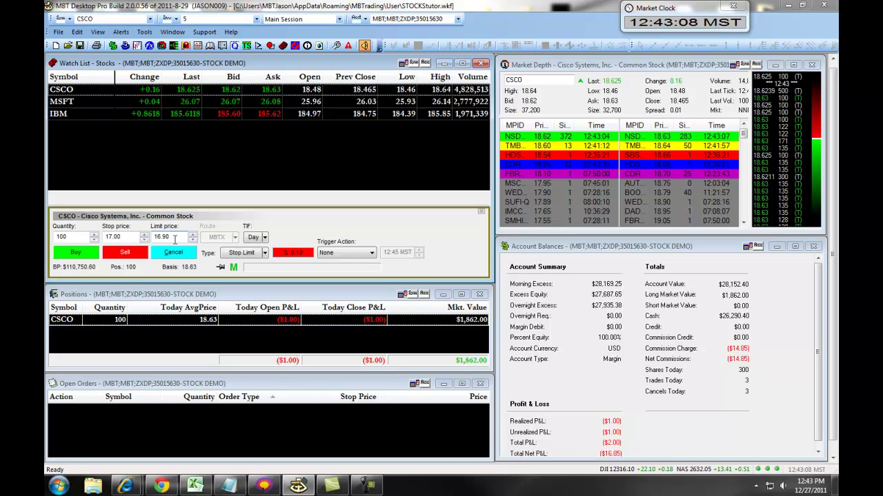
{"action": "left_click", "coordinate": [140, 257]}
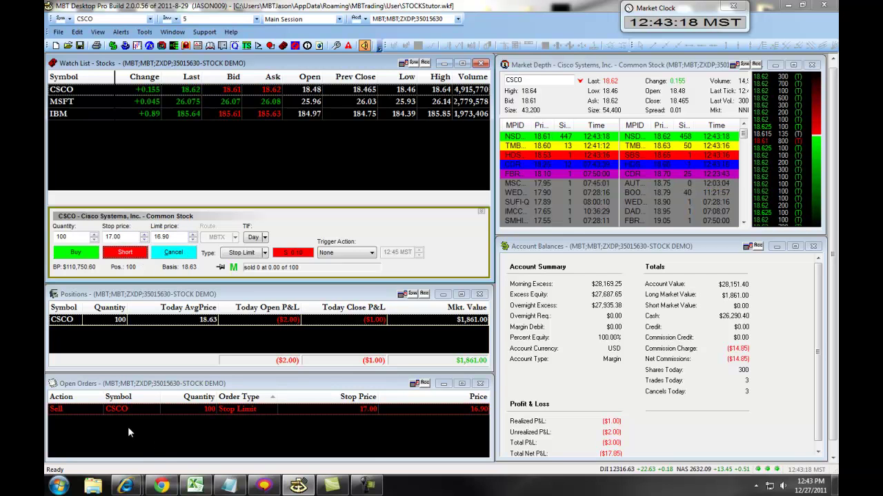